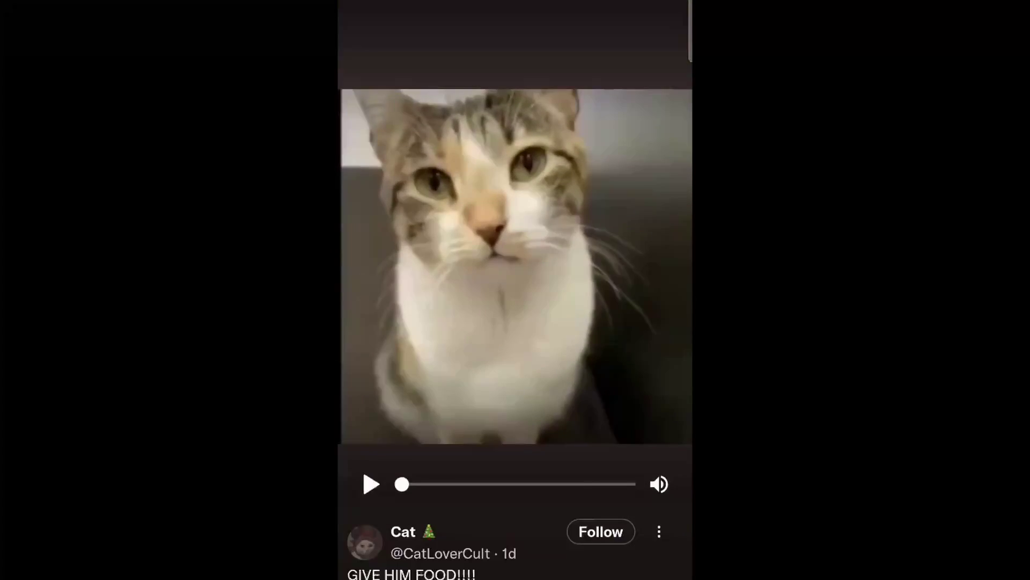
# Scroll down through the full-screen video feed
pyautogui.scroll(-1, 515, 268)
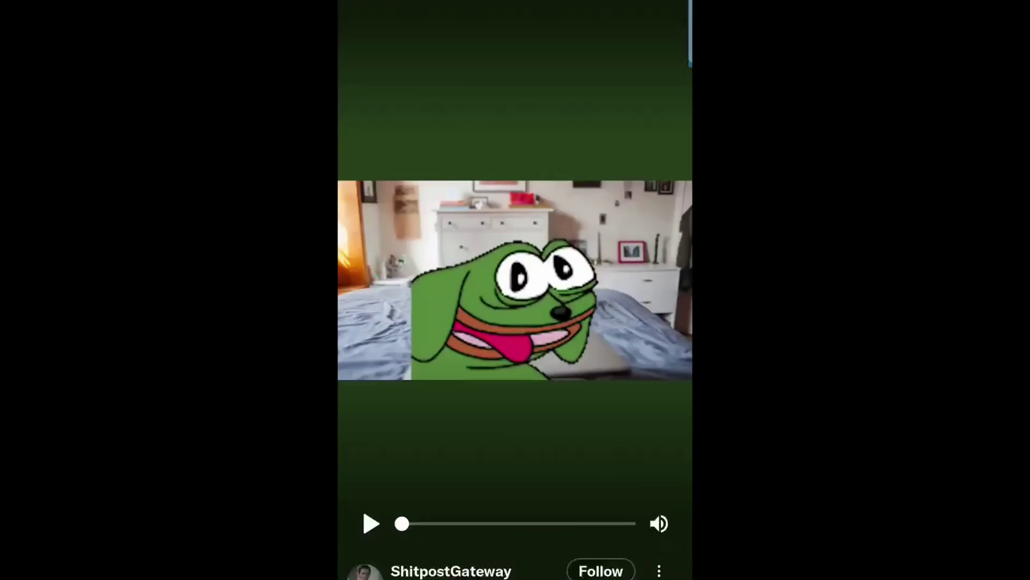
pyautogui.scroll(-1, 515, 289)
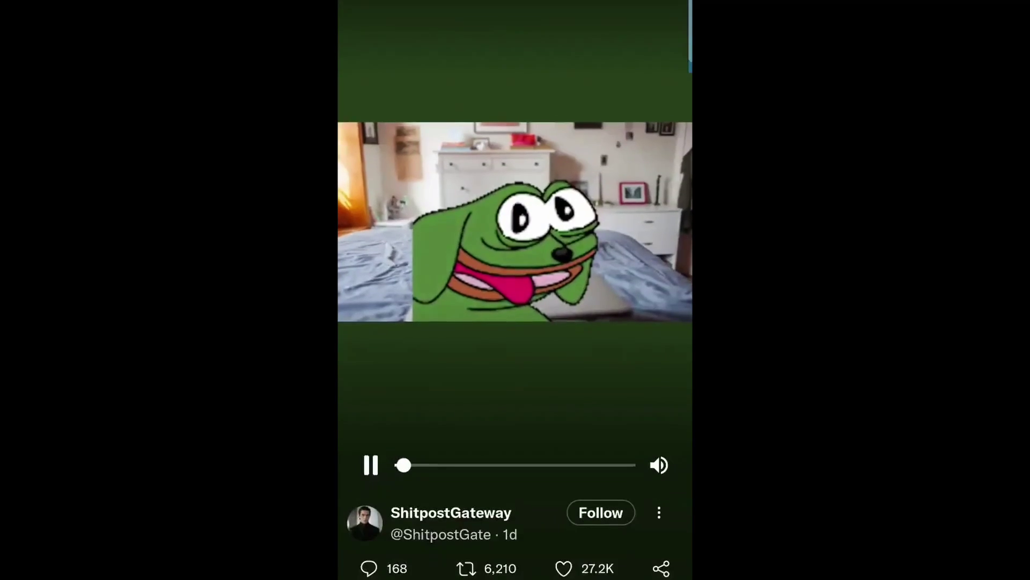
pyautogui.scroll(-5, 515, 290)
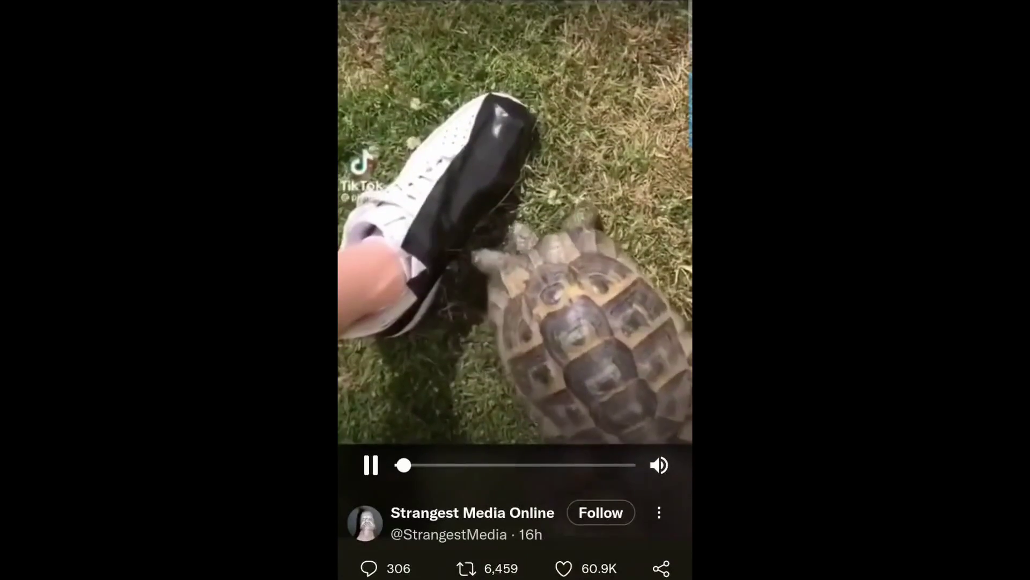
# Exit the full-screen video and return to the home timeline
pyautogui.press('Escape')
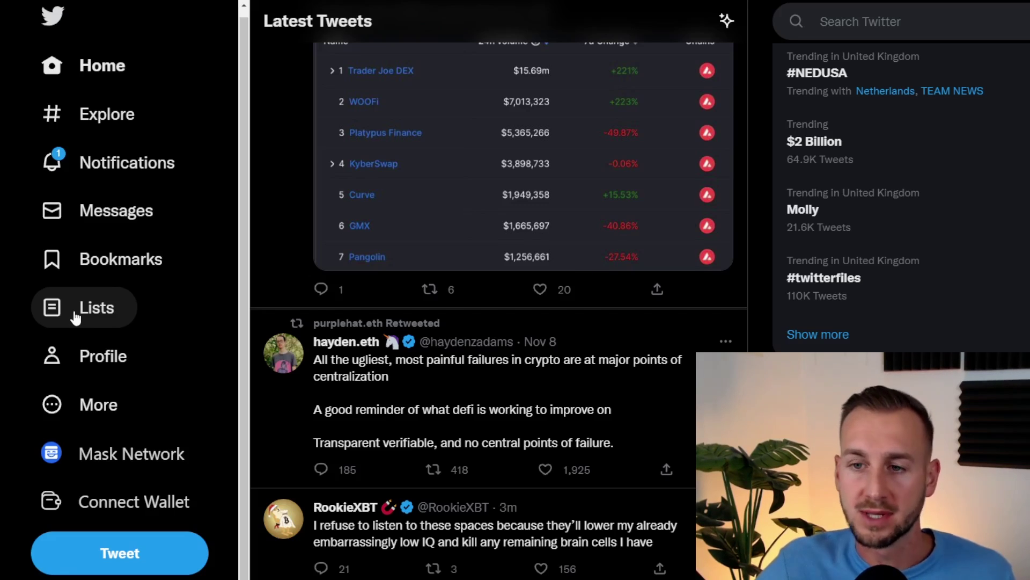
# From the Lists page, create a list named 'Technical Analysis' described as 'TA Experts'
pyautogui.click(76, 317)
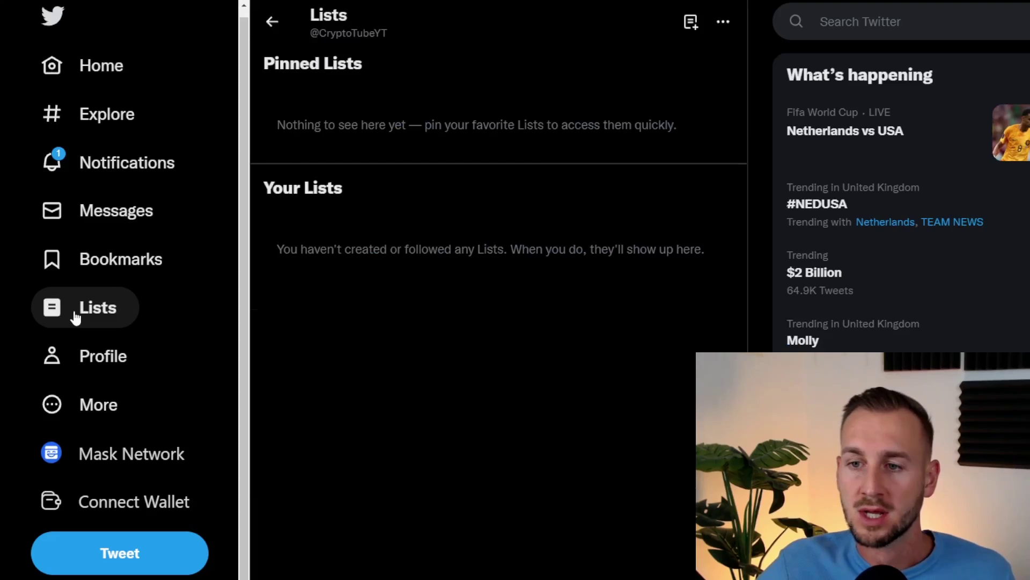
pyautogui.click(691, 24)
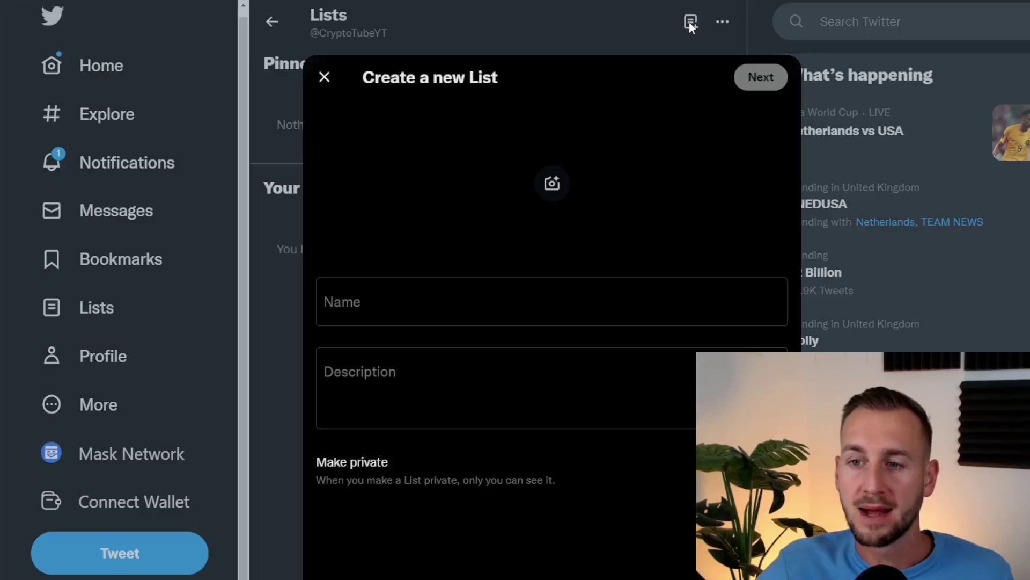
pyautogui.click(500, 303)
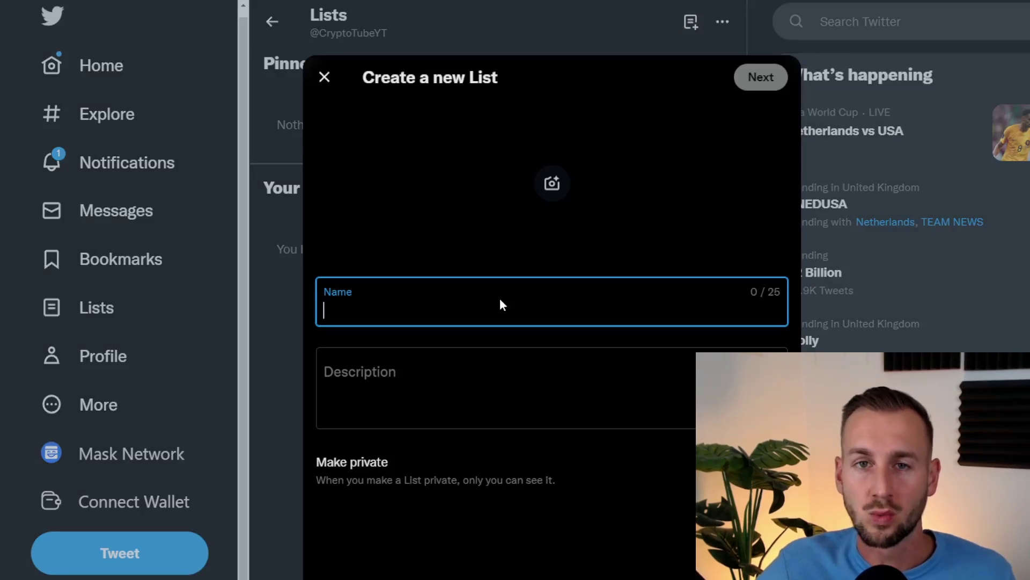
pyautogui.write('Technical Analysis')
pyautogui.press('Tab')
pyautogui.write('TA Experts')
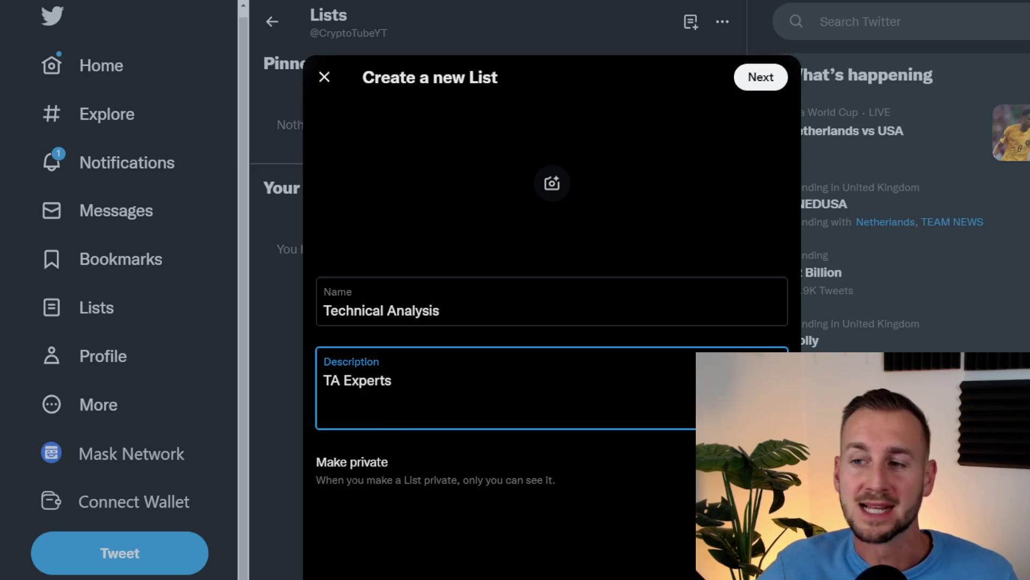
pyautogui.click(761, 78)
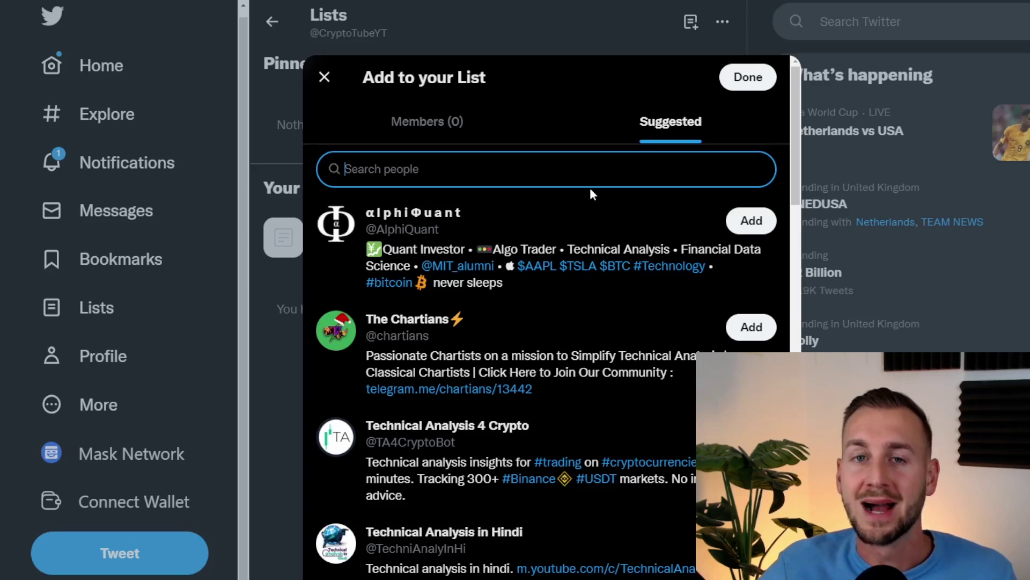
# Search for and add three trader accounts to Technical Analysis, then finish
pyautogui.write('pento')
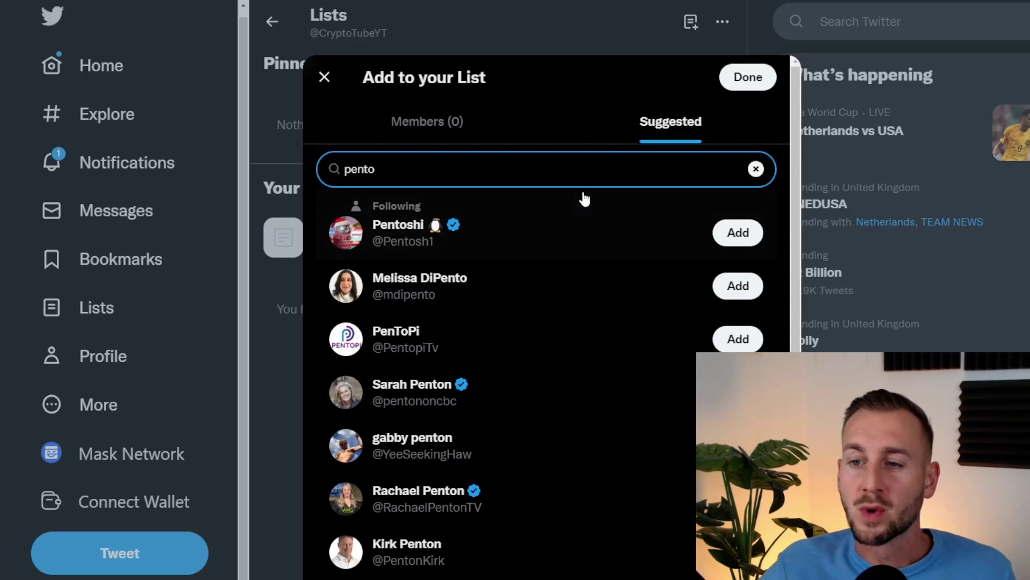
pyautogui.click(743, 239)
pyautogui.write('shi')
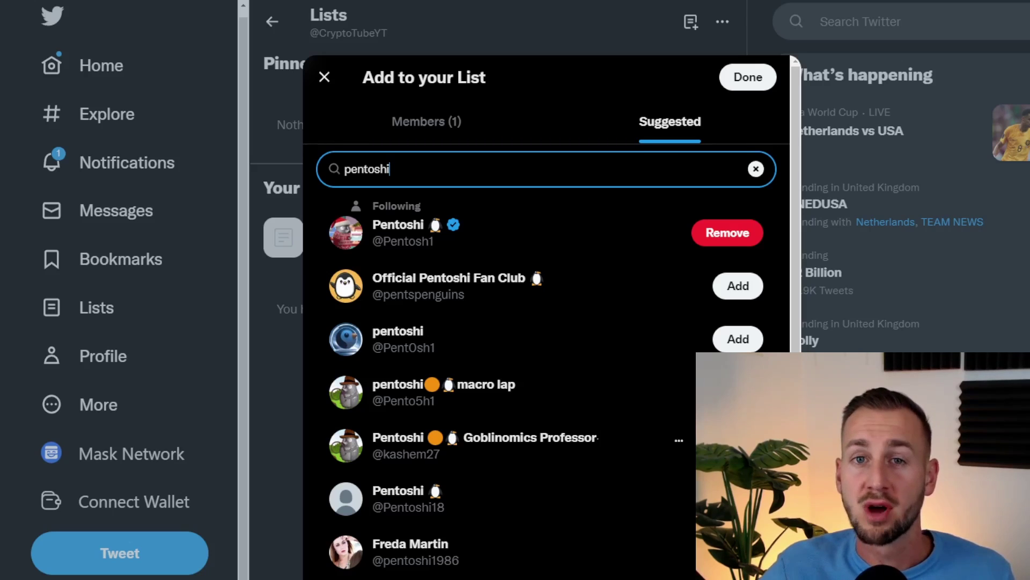
pyautogui.hotkey('ctrl', 'a')
pyautogui.write('sz')
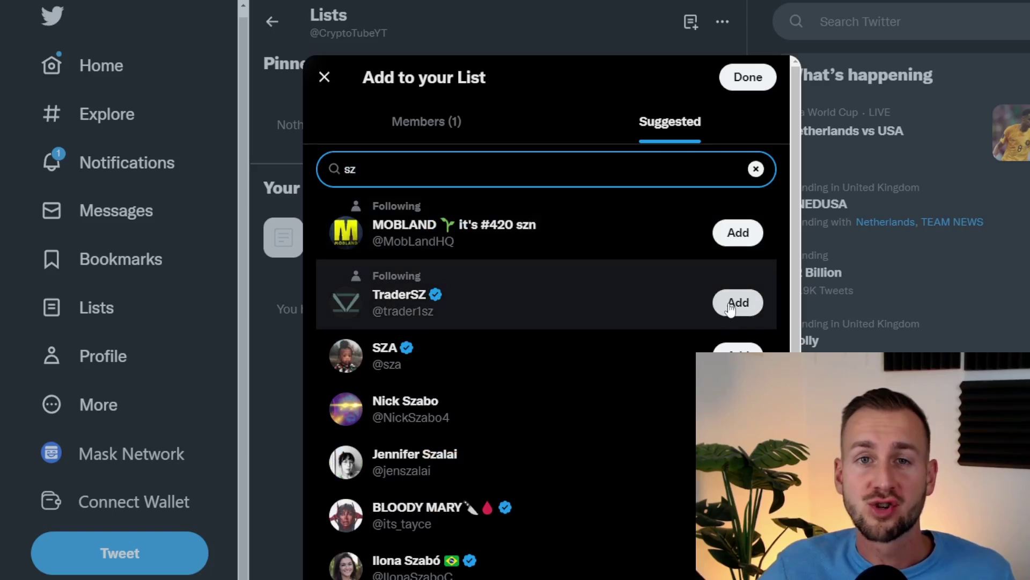
pyautogui.click(731, 308)
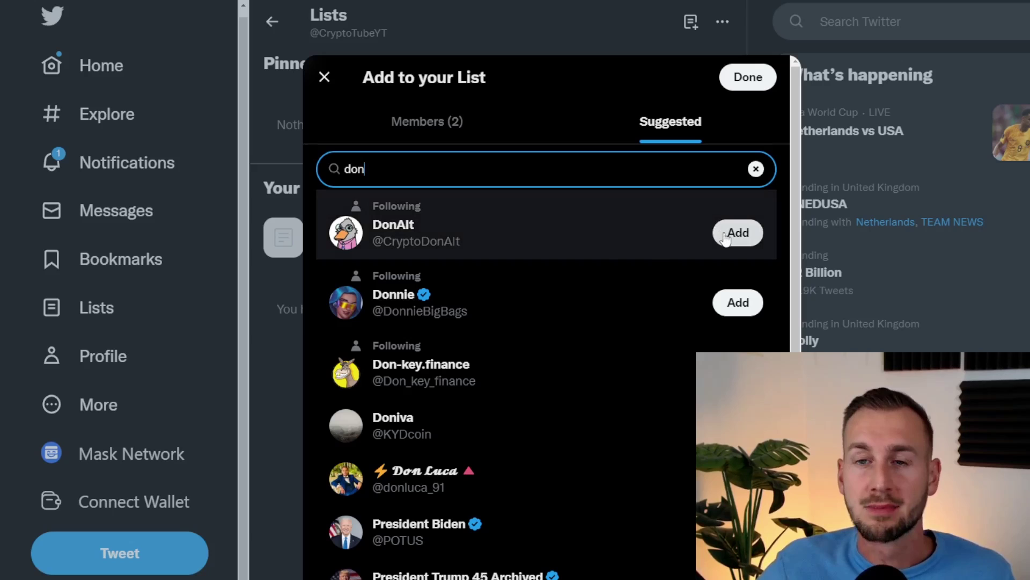
pyautogui.click(729, 234)
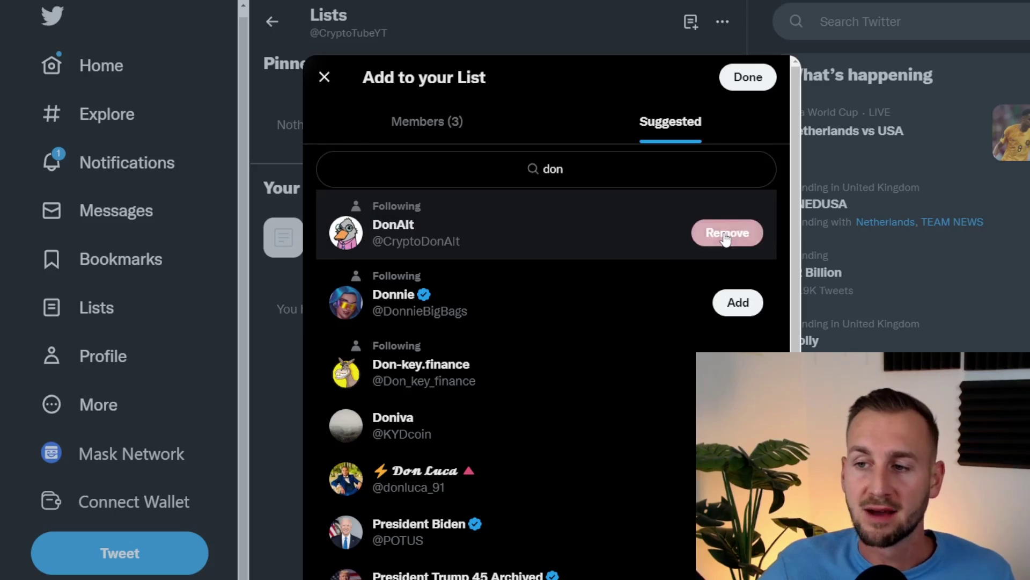
pyautogui.click(751, 77)
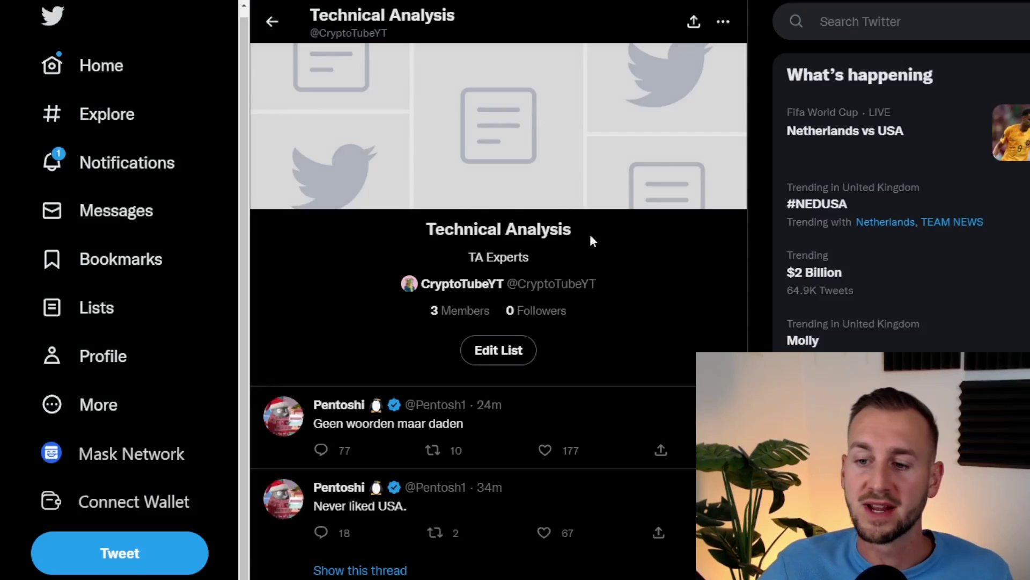
# Browse the Technical Analysis list's tweets, then return to the Lists page
pyautogui.scroll(-1, 588, 295)
pyautogui.scroll(-1, 582, 361)
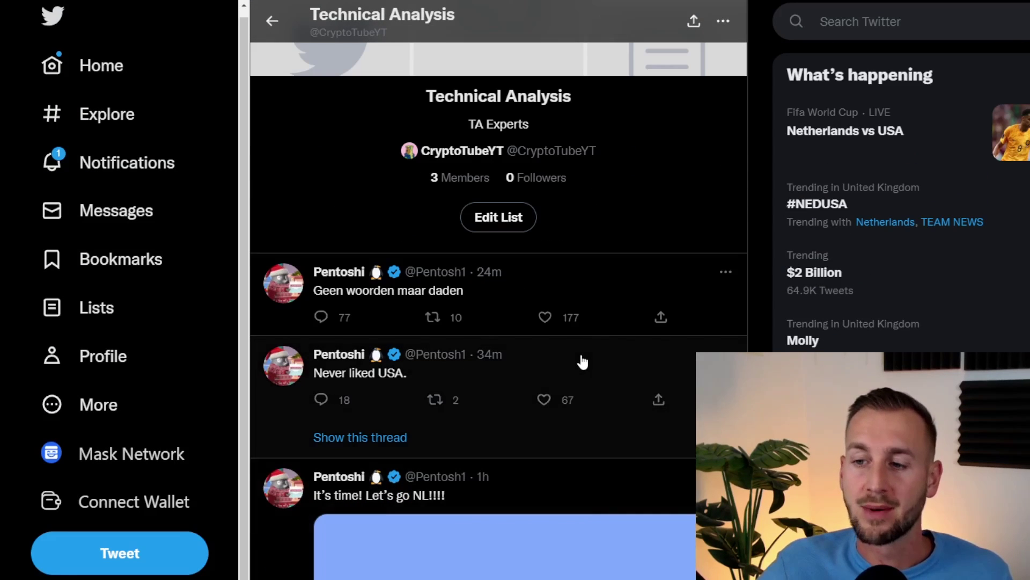
pyautogui.scroll(-8, 582, 361)
pyautogui.scroll(-12, 583, 362)
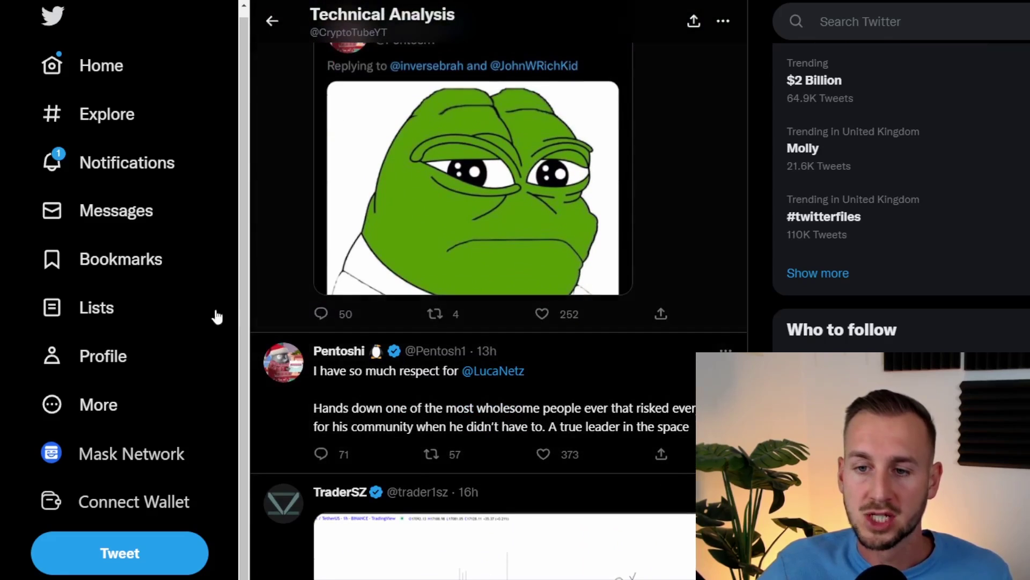
pyautogui.click(94, 315)
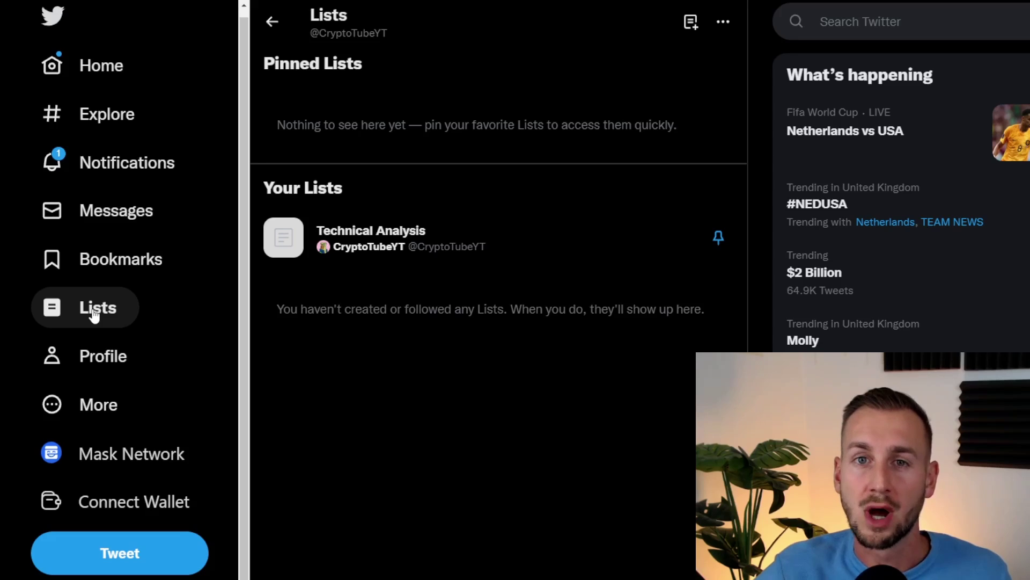
# Create the Defi list with members Ouroboros Capital, blocmates and one more searched account
pyautogui.click(691, 22)
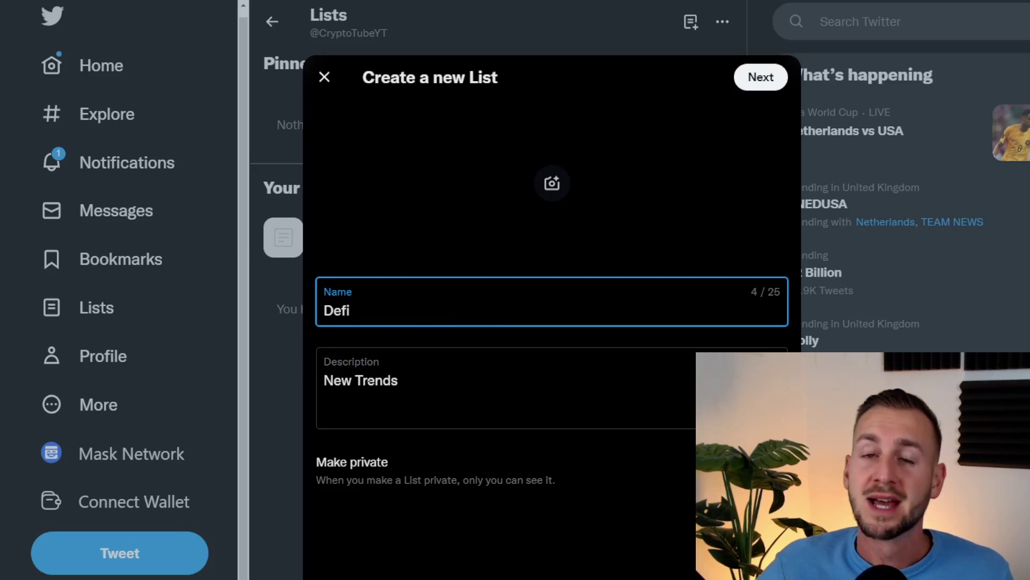
pyautogui.click(765, 78)
pyautogui.write('our')
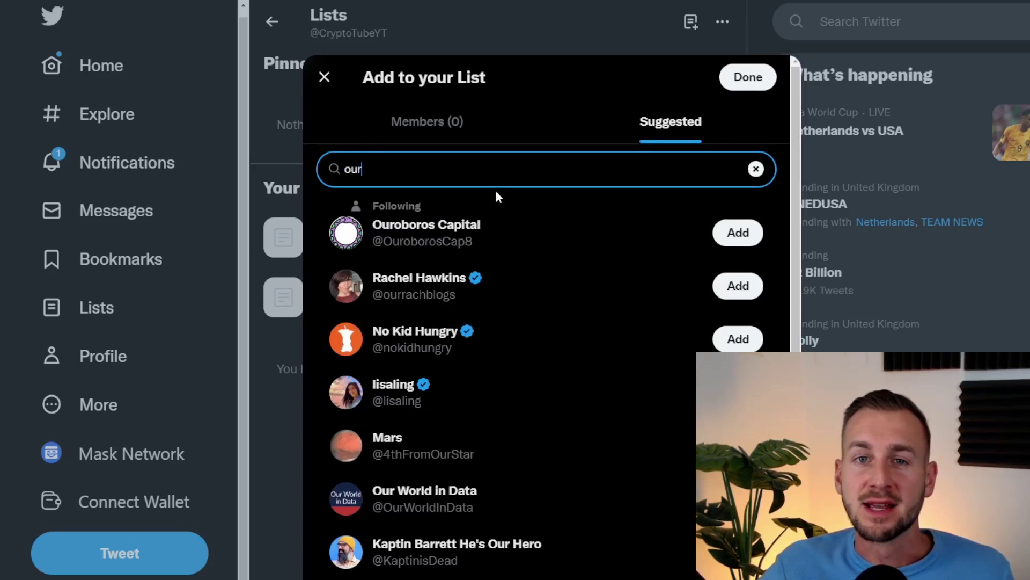
pyautogui.click(734, 232)
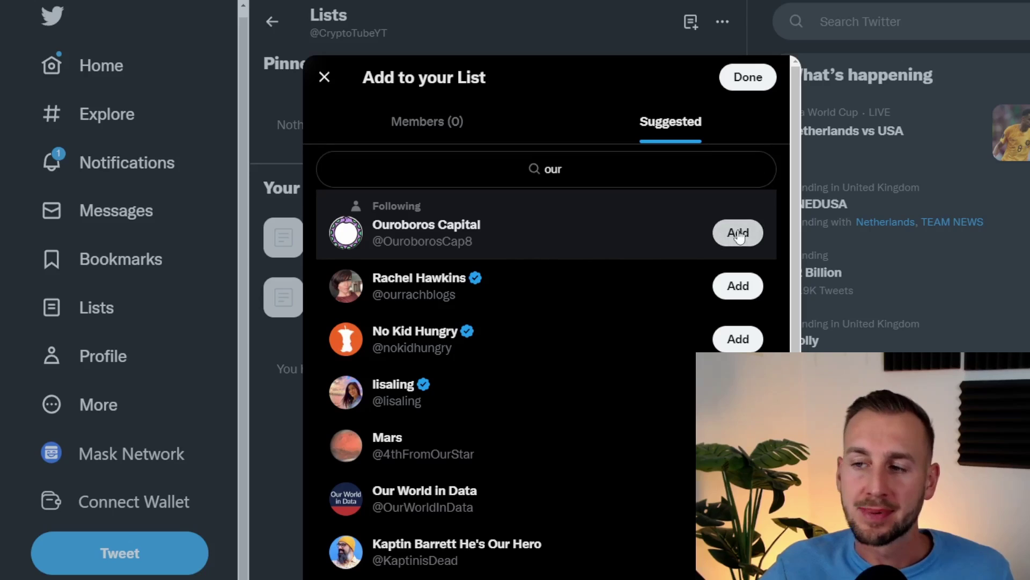
pyautogui.write('noah')
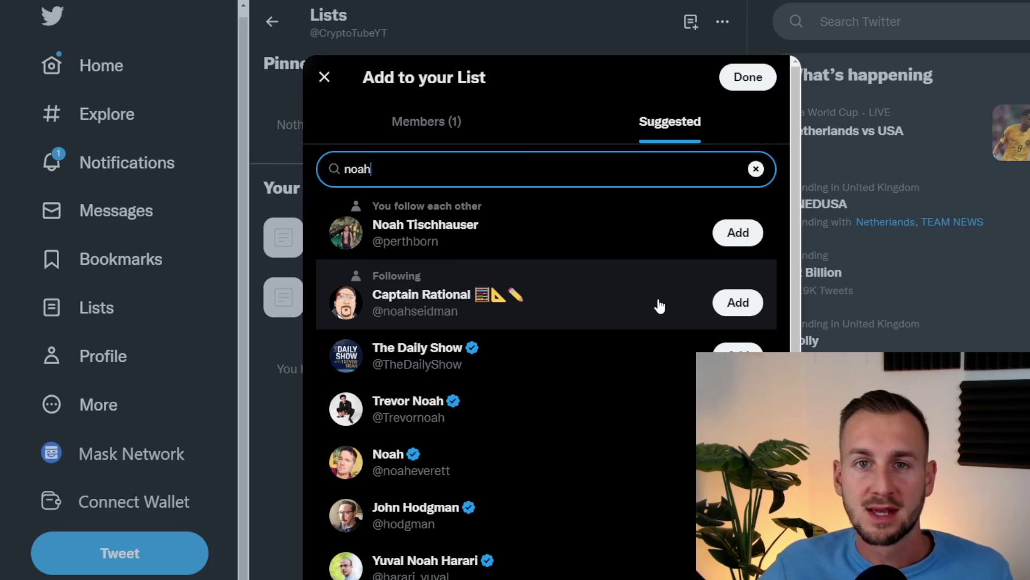
pyautogui.click(733, 306)
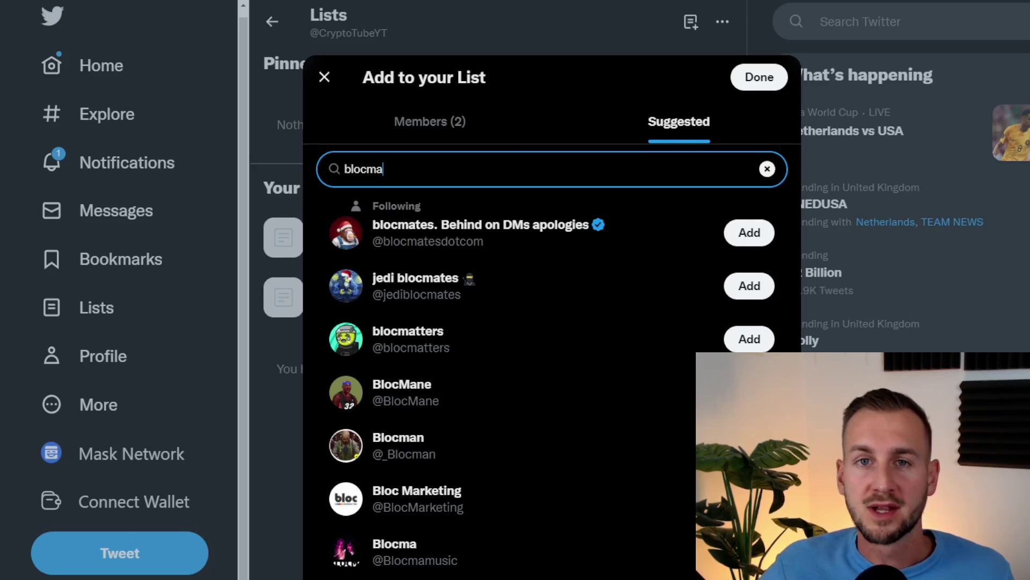
pyautogui.click(742, 231)
pyautogui.click(760, 78)
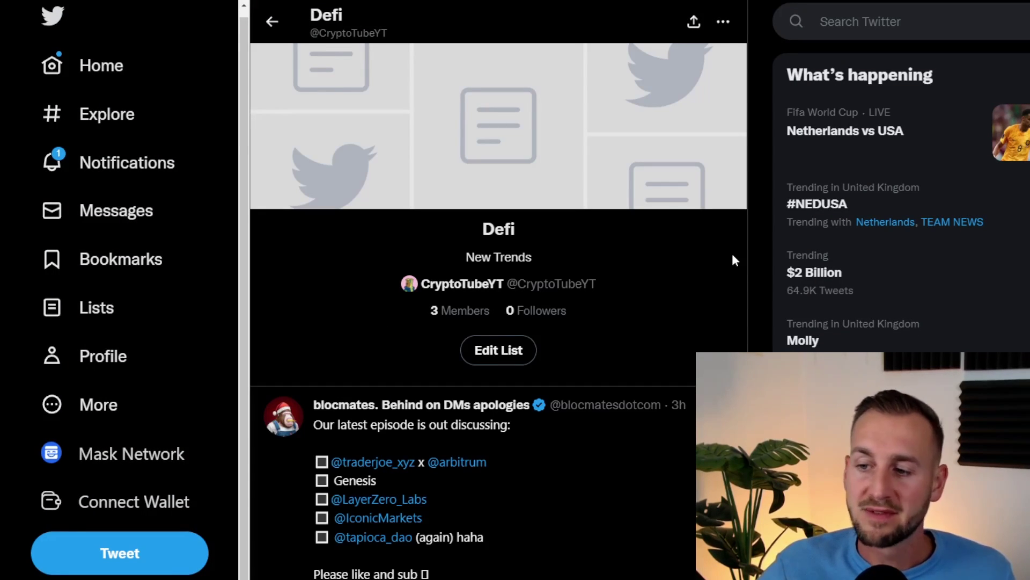
# Scroll through the Defi list's timeline, then begin another new list
pyautogui.scroll(-1, 733, 256)
pyautogui.scroll(-8, 731, 253)
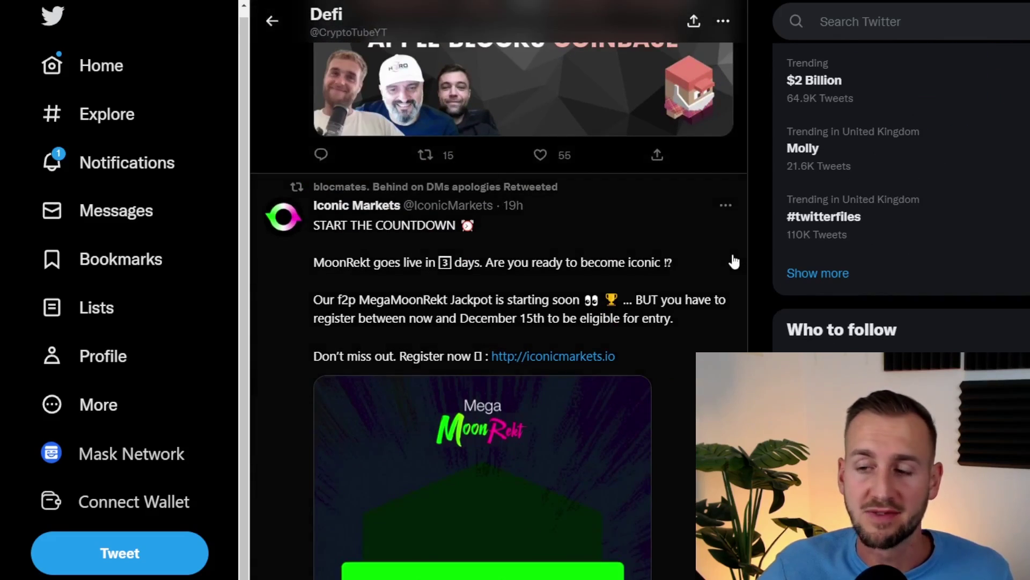
pyautogui.scroll(-6, 734, 261)
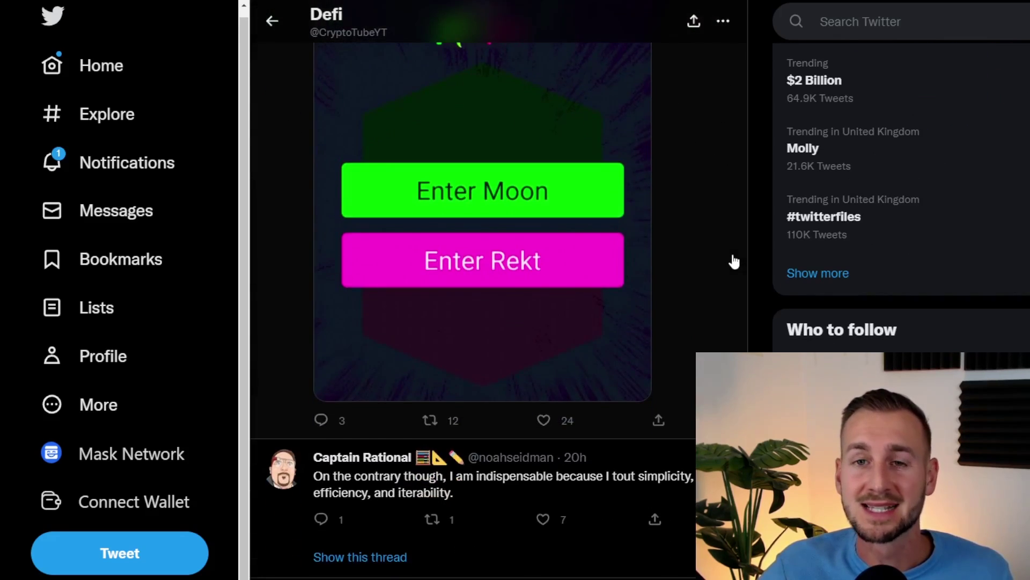
pyautogui.scroll(-5, 734, 262)
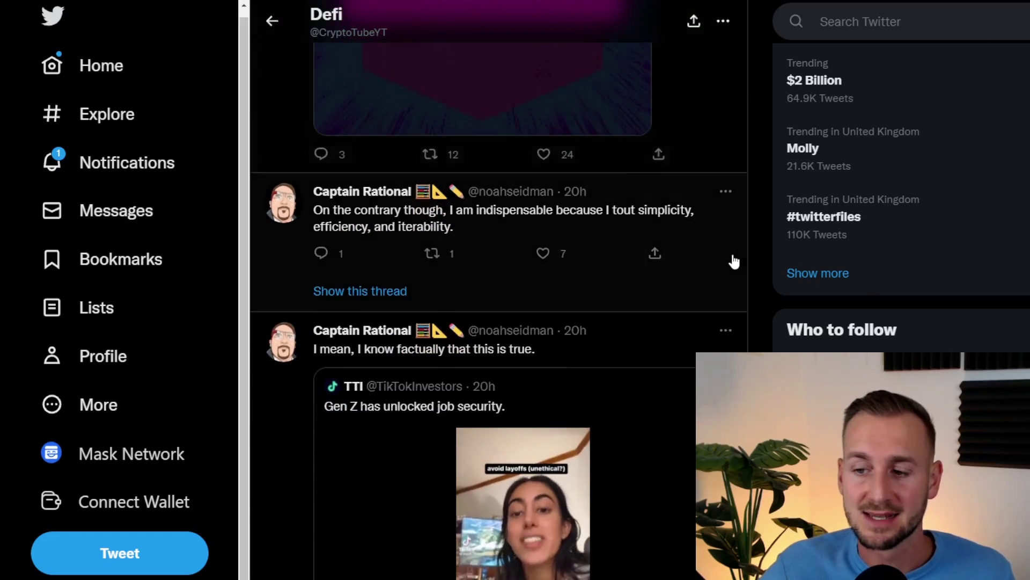
pyautogui.click(689, 23)
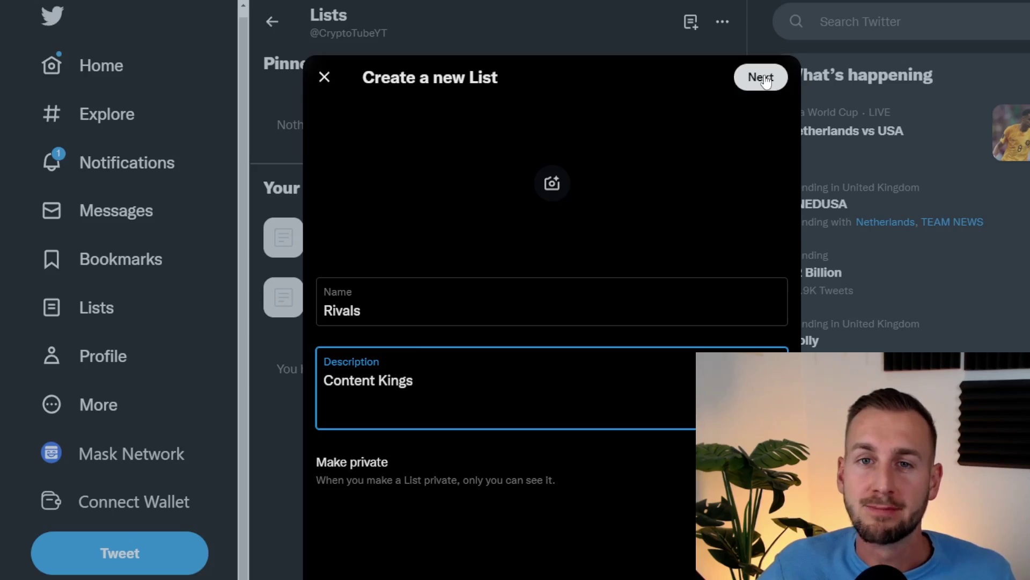
# Move on to Rivals' members and add searched accounts to the list
pyautogui.click(766, 81)
pyautogui.write('ellio')
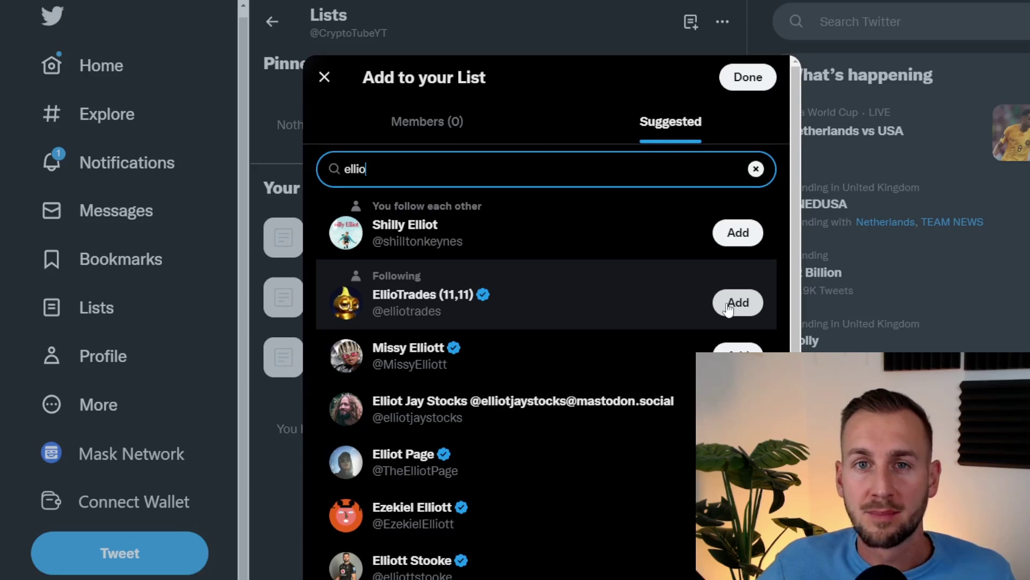
pyautogui.click(728, 309)
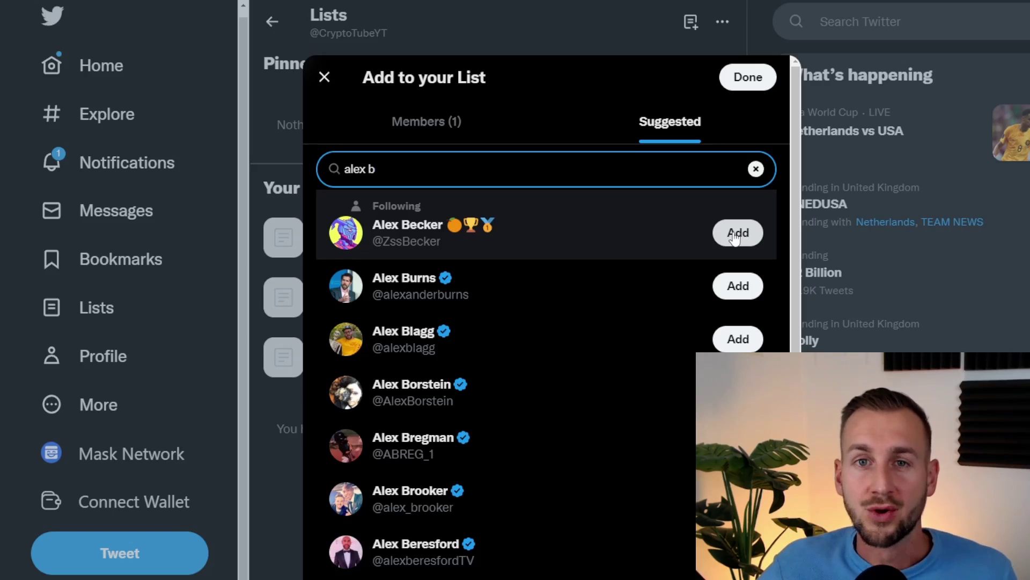
pyautogui.click(736, 236)
# Add the last member to Rivals, return to Lists, and pin Rivals
pyautogui.click(735, 236)
pyautogui.press('Escape')
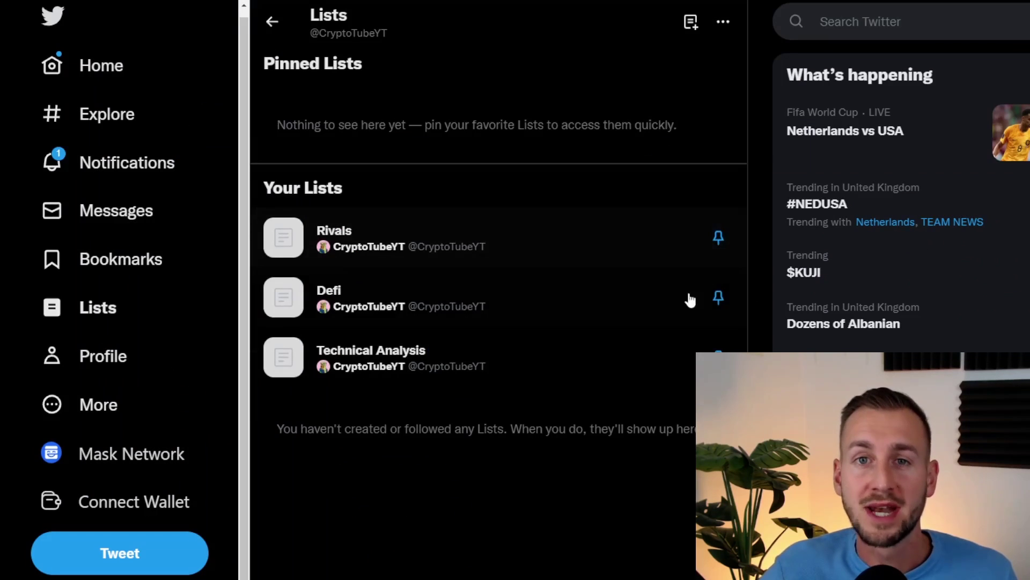
pyautogui.click(716, 241)
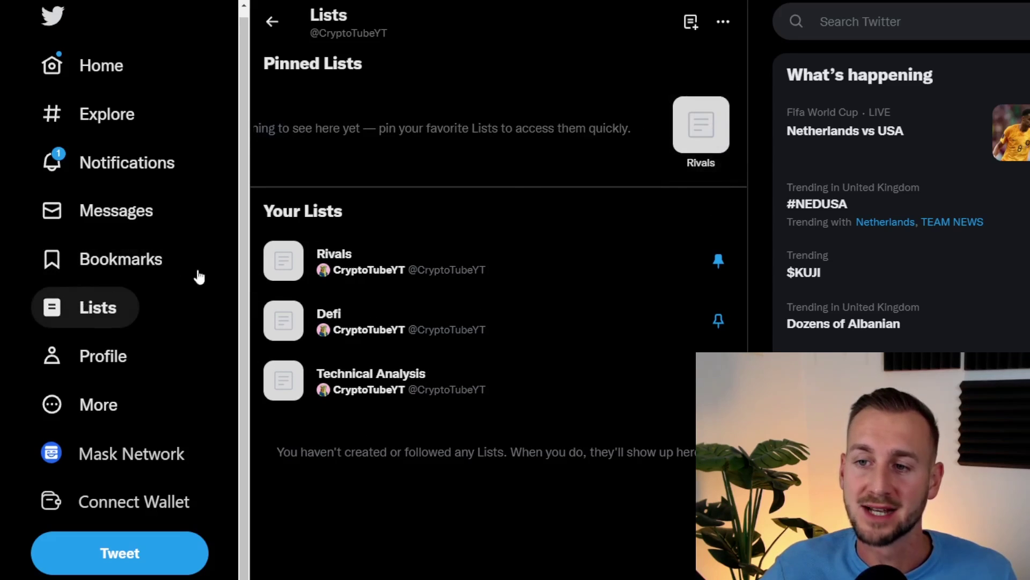
pyautogui.moveTo(327, 257)
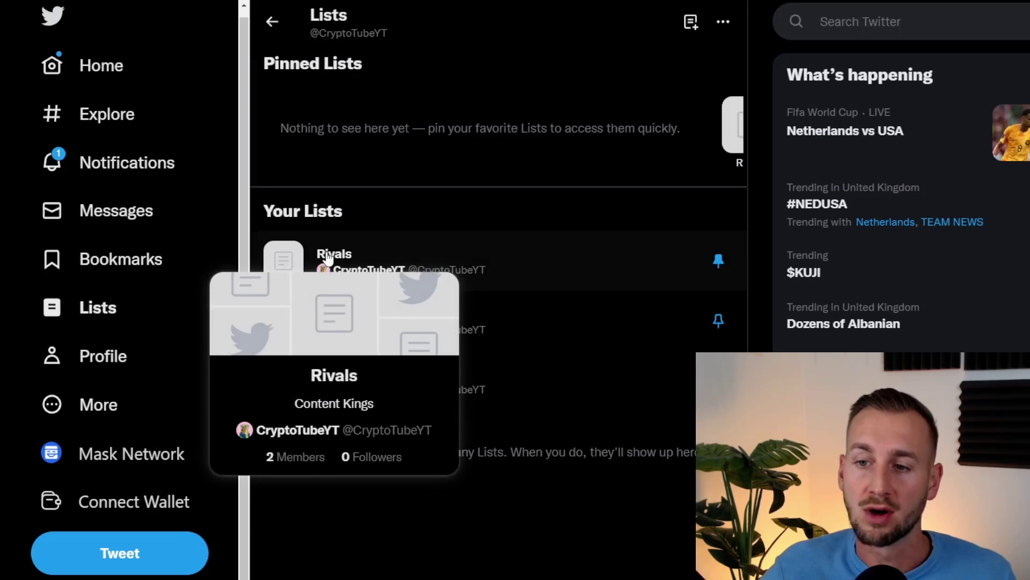
# Open the Rivals list, view its Edit List dialog, and close it unchanged
pyautogui.click(327, 257)
pyautogui.click(503, 349)
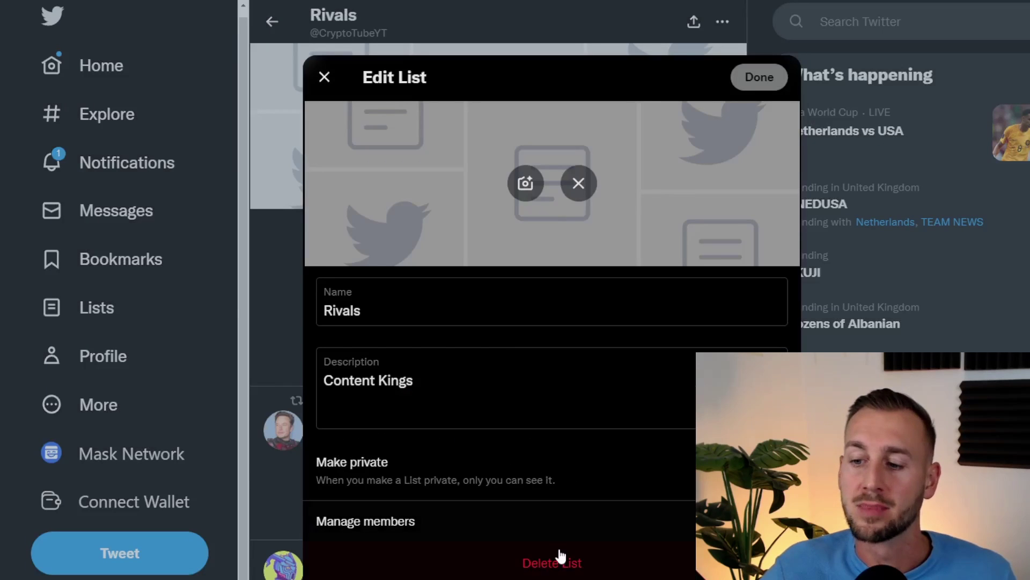
pyautogui.click(143, 168)
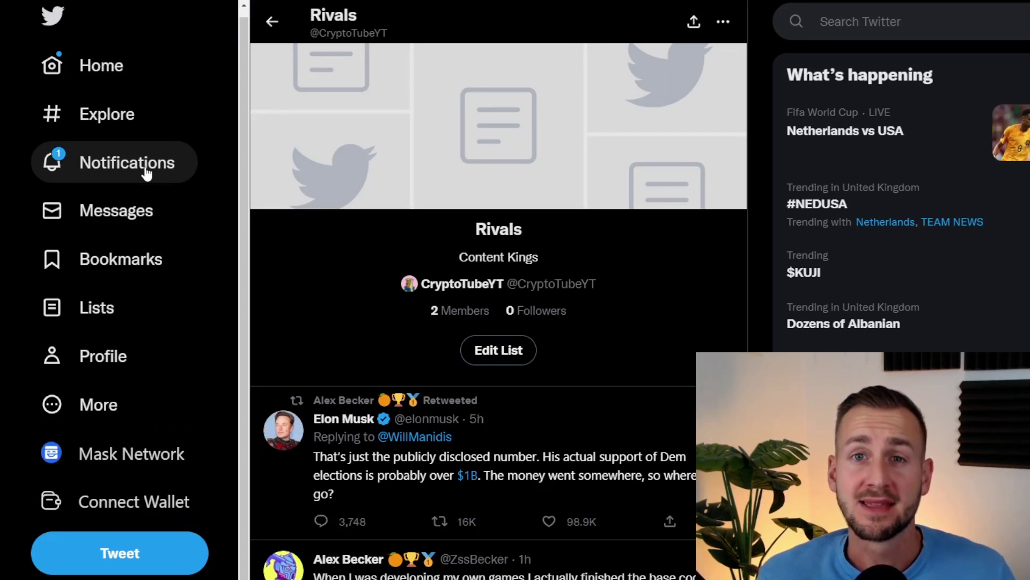